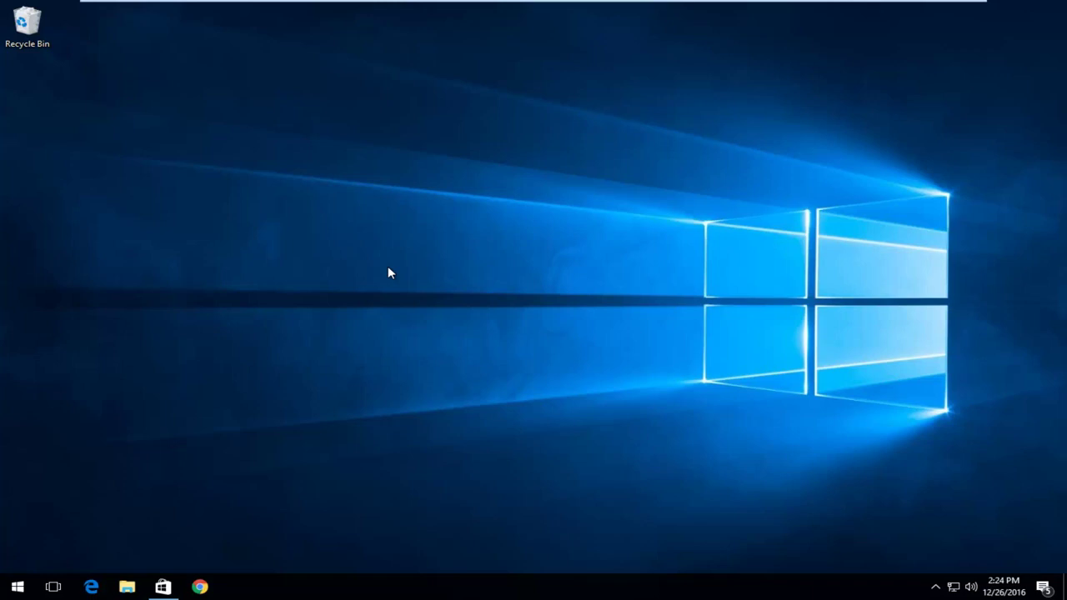
# Review the Windows DVD Player page in the Store, then minimize the Store window
pyautogui.click(163, 587)
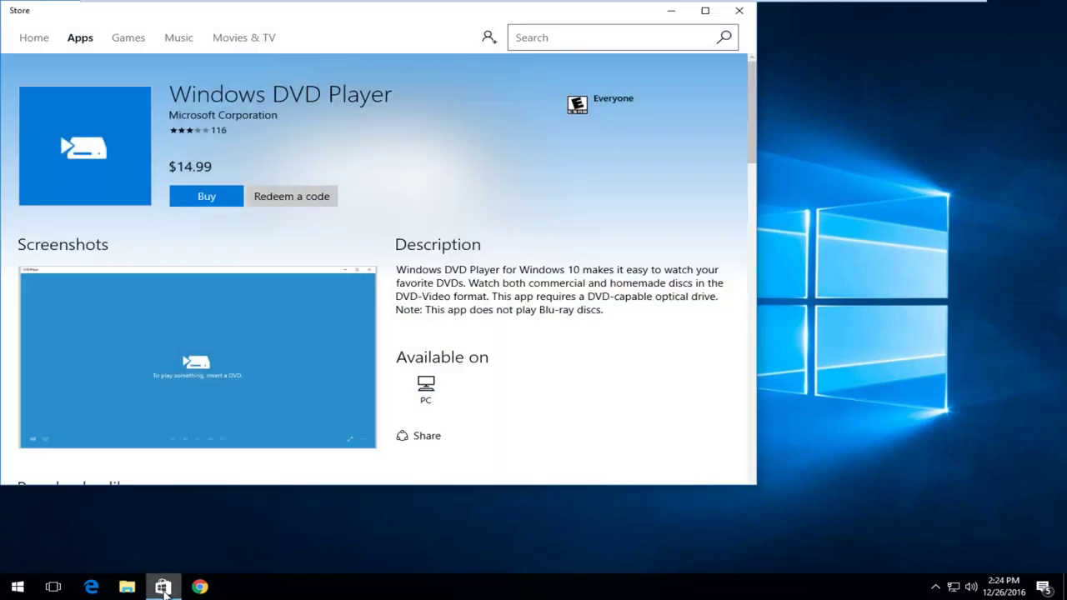
pyautogui.moveTo(197, 20); pyautogui.dragTo(303, 46)
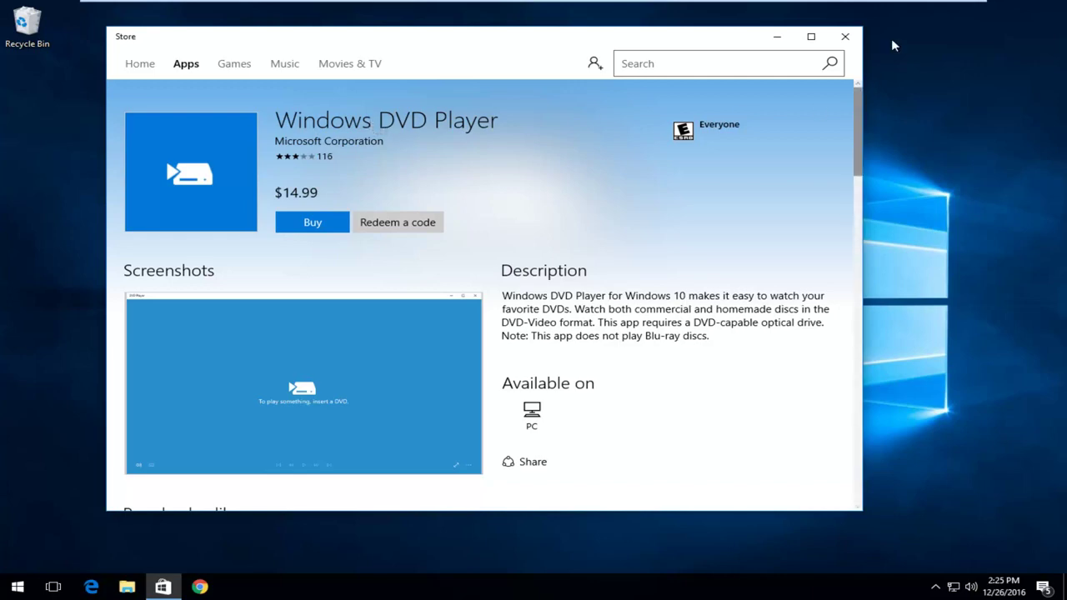
pyautogui.click(776, 38)
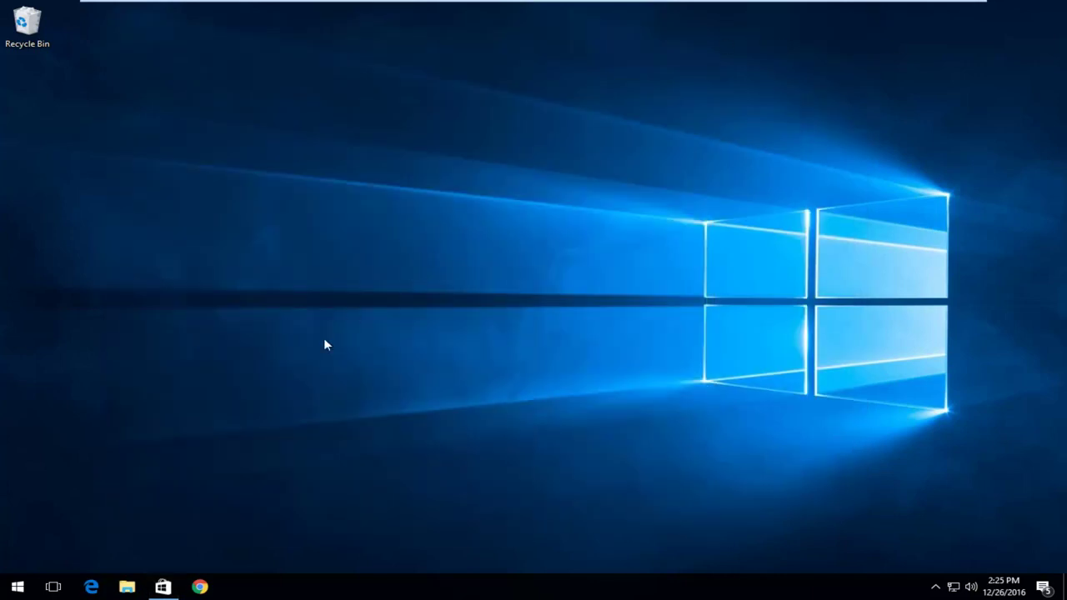
# Search Google for "vlc player" in Chrome and download VLC for Windows from the official VideoLAN page
pyautogui.click(200, 587)
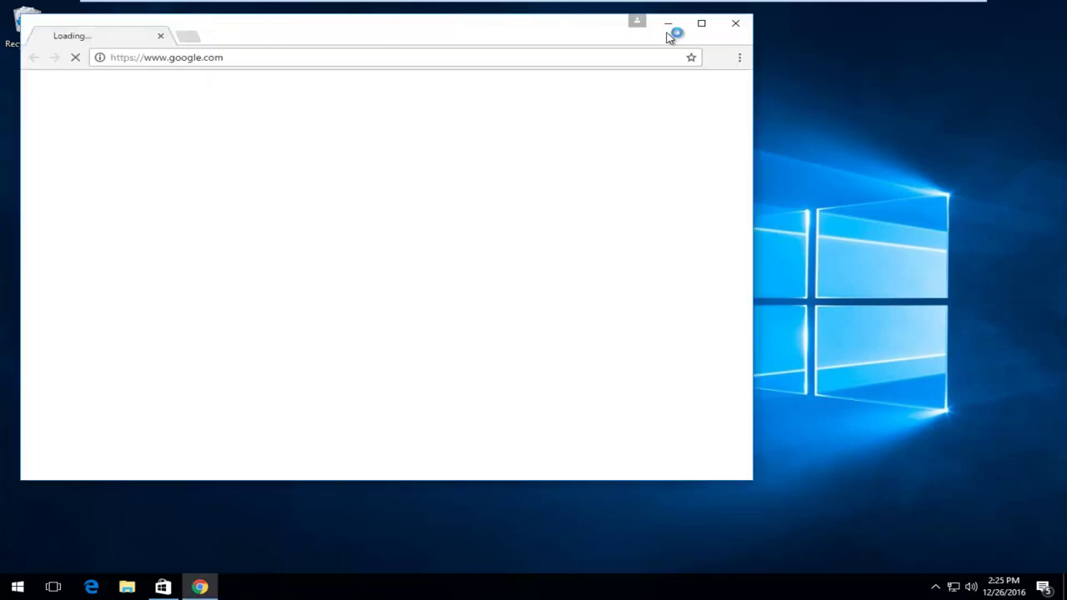
pyautogui.click(703, 27)
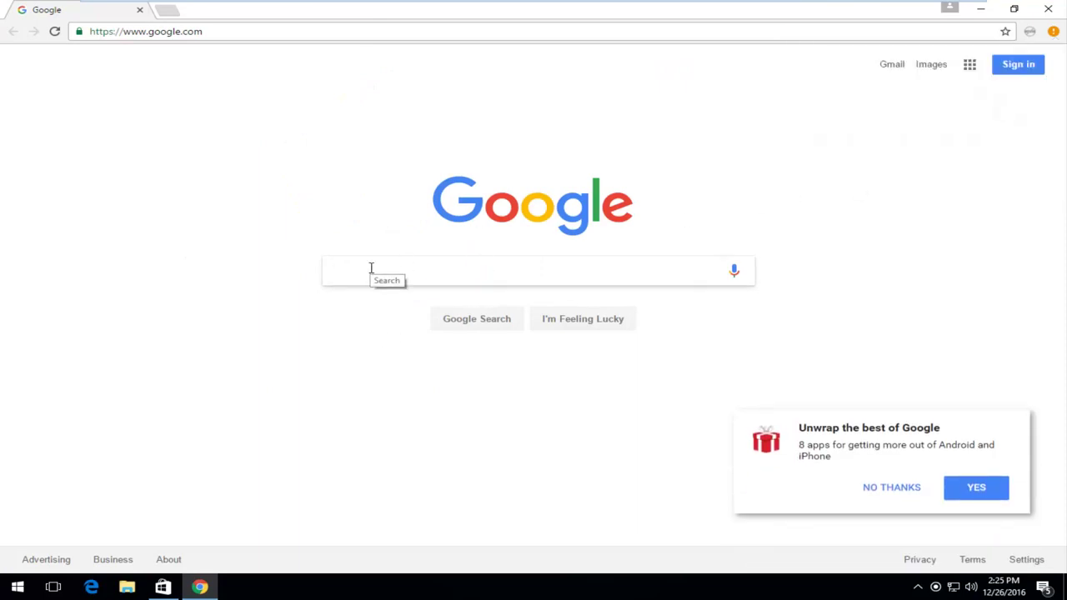
pyautogui.write('vlc player')
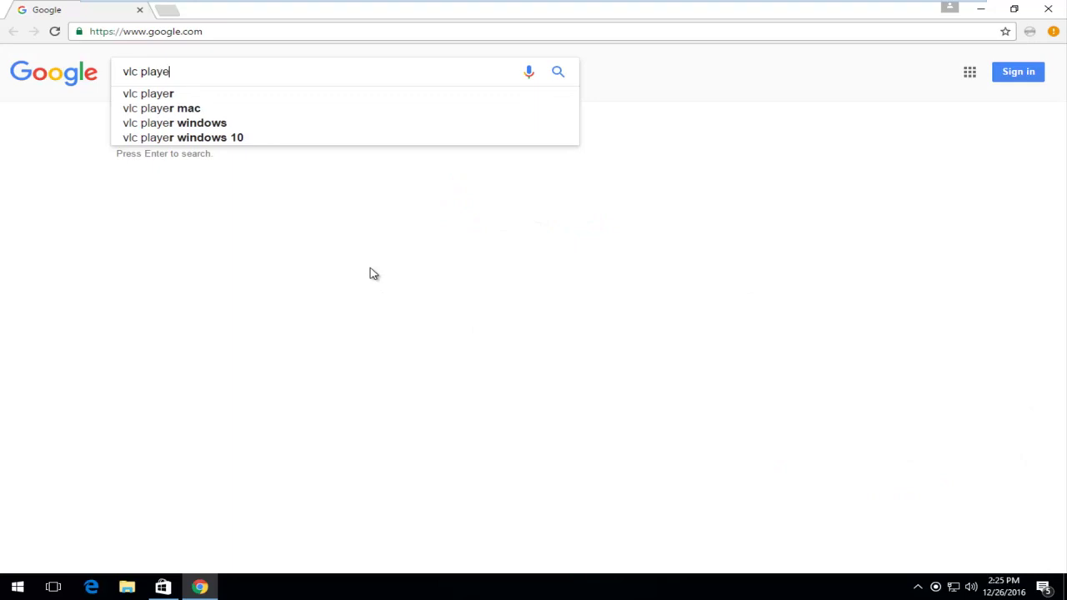
pyautogui.press('Return')
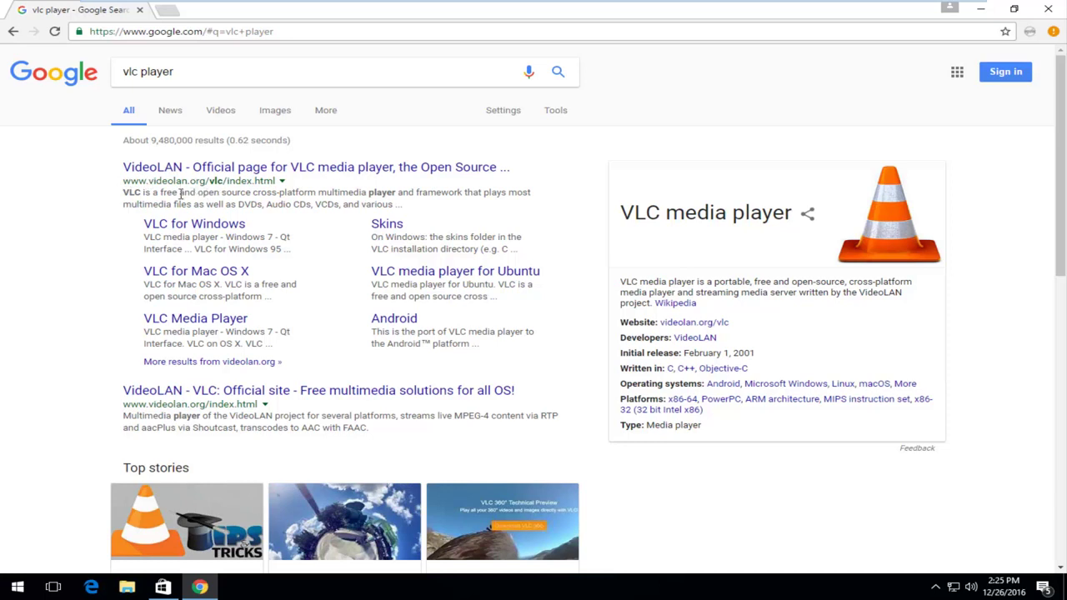
pyautogui.click(139, 171)
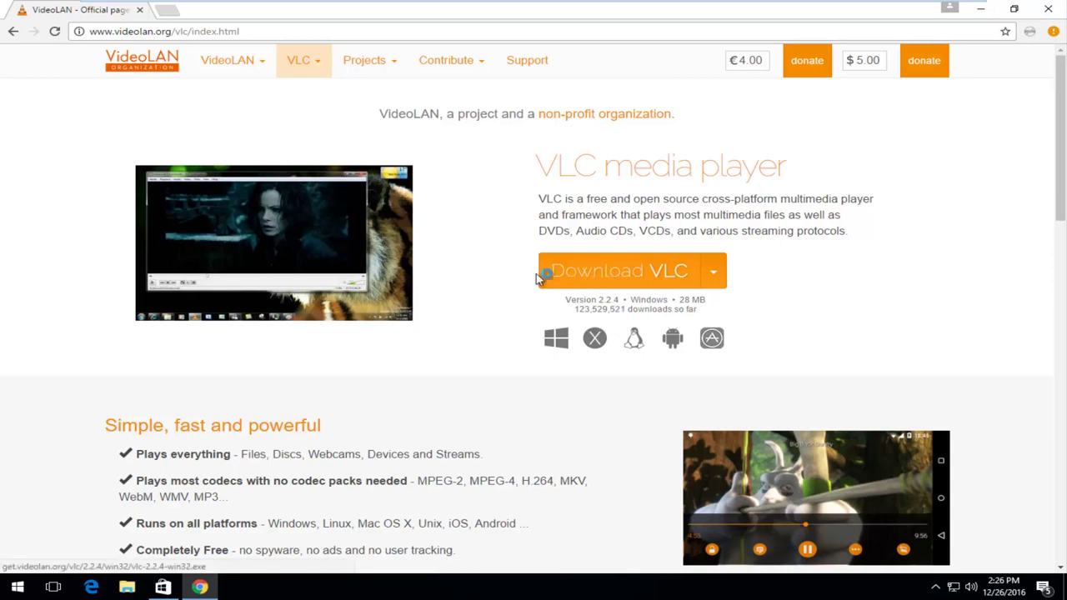
pyautogui.click(605, 275)
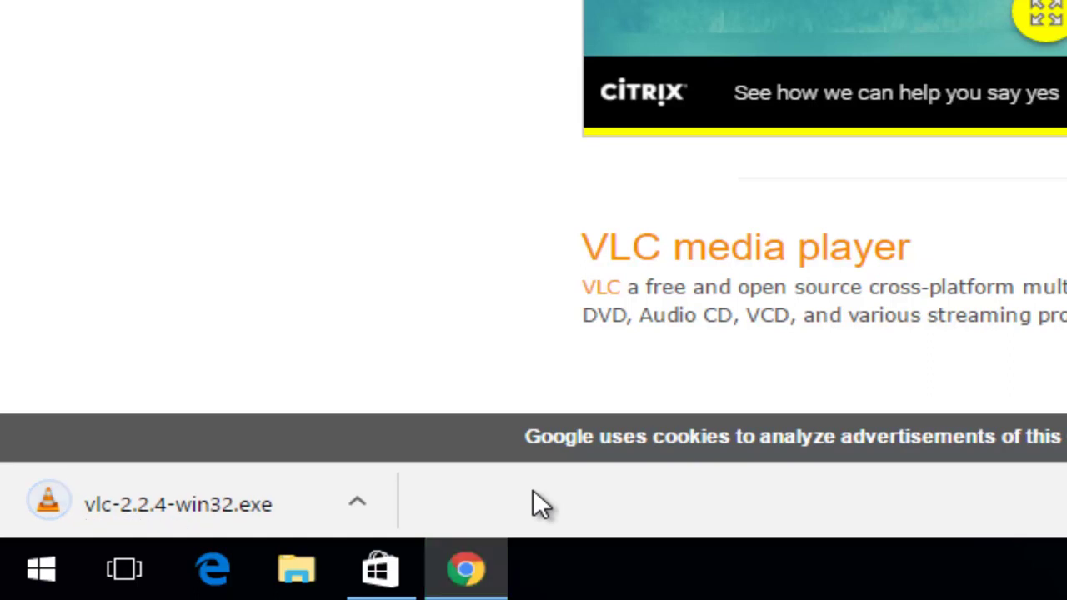
# Run the vlc-2.2.4-win32.exe installer in English and install VLC with the default components in C:\Program Files\VideoLAN\VLC
pyautogui.click(107, 510)
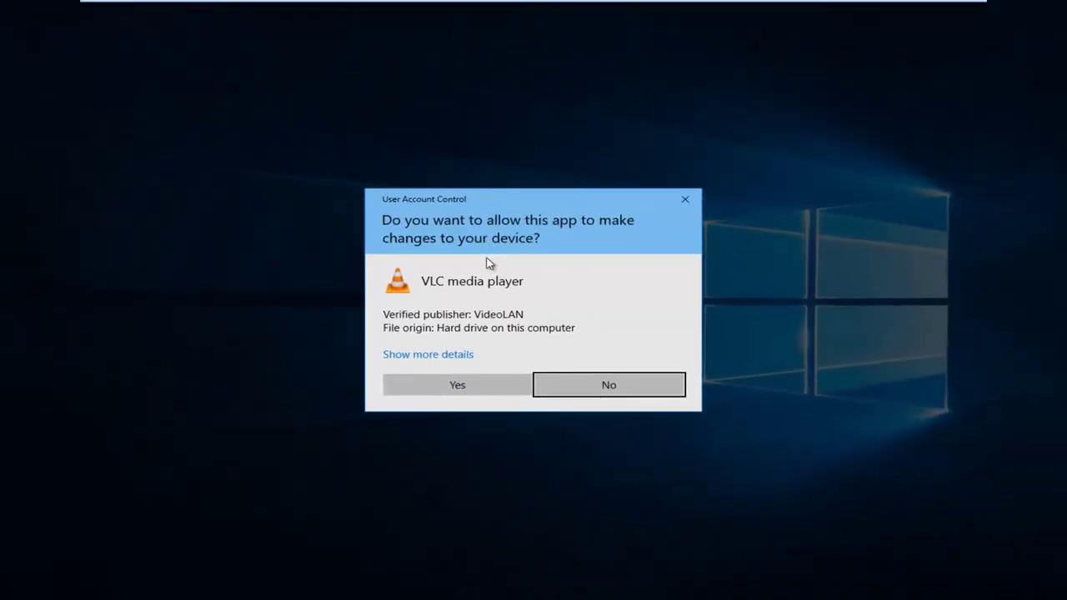
pyautogui.click(428, 392)
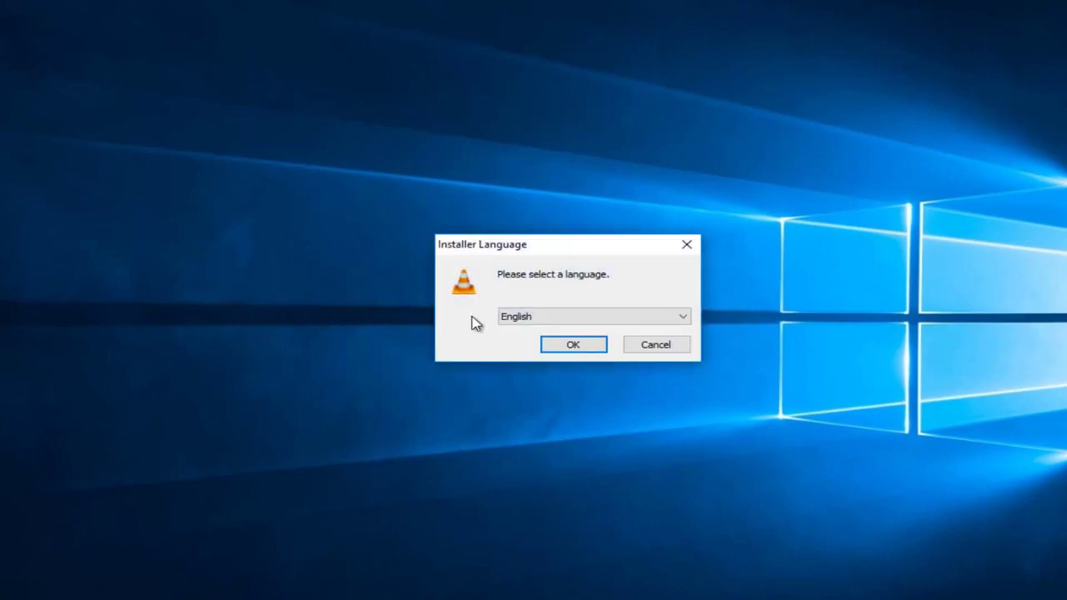
pyautogui.click(560, 353)
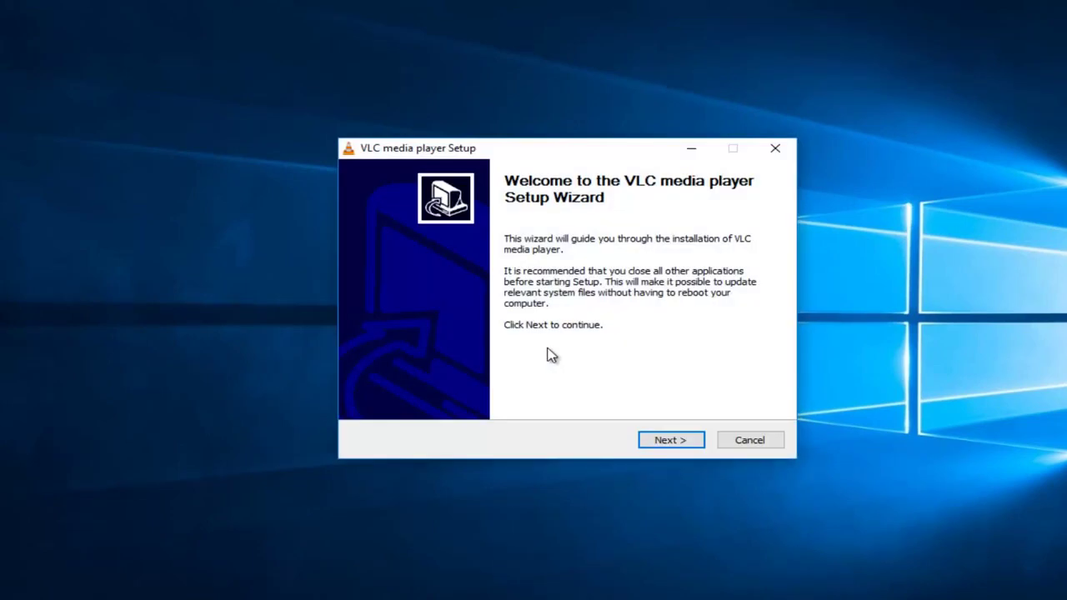
pyautogui.click(657, 444)
pyautogui.click(657, 444)
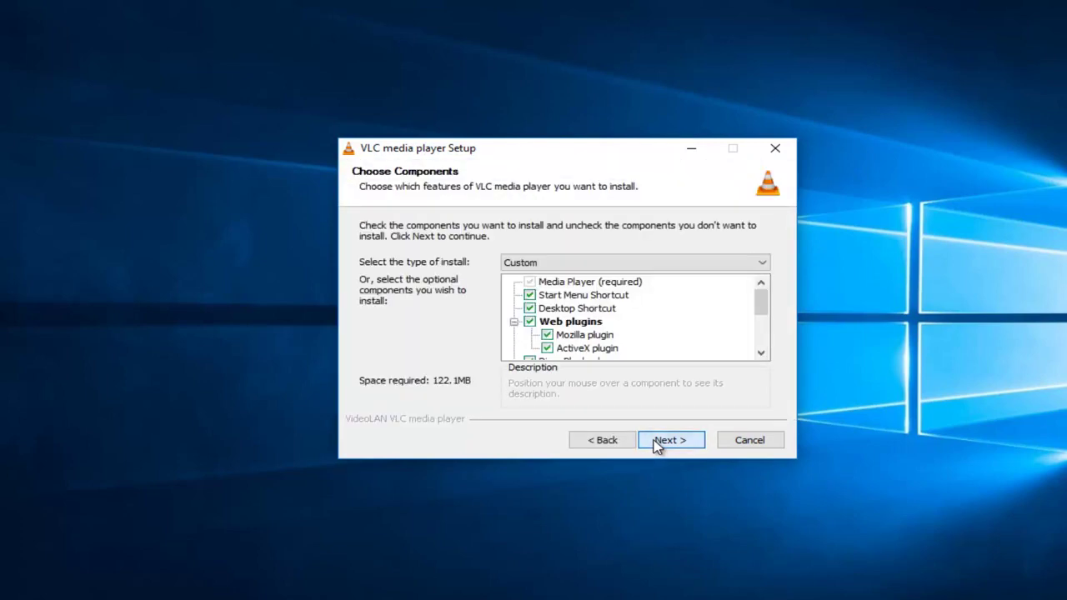
pyautogui.click(658, 445)
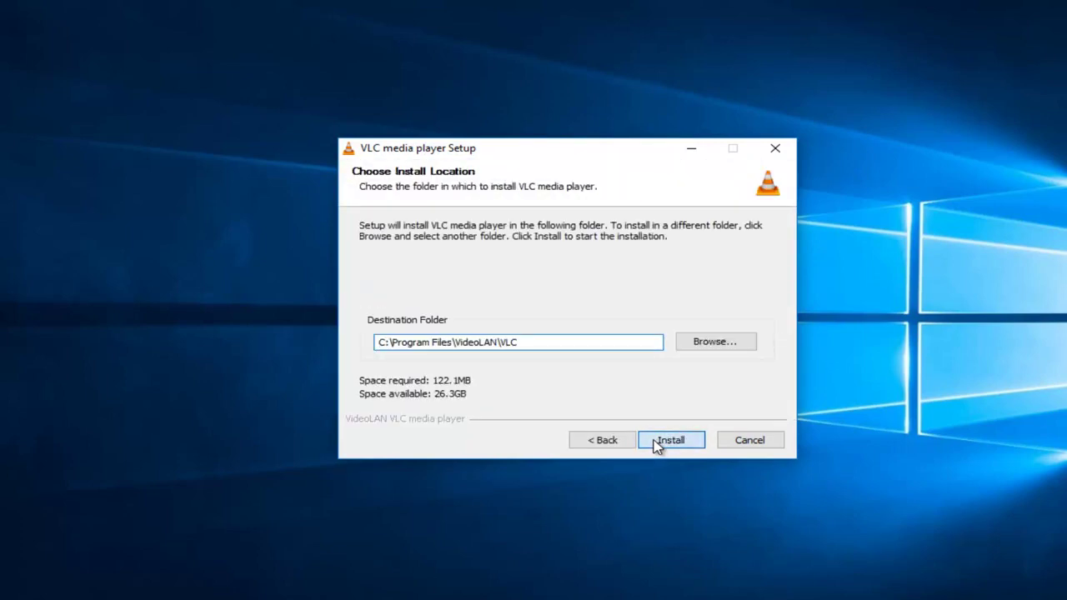
pyautogui.click(658, 444)
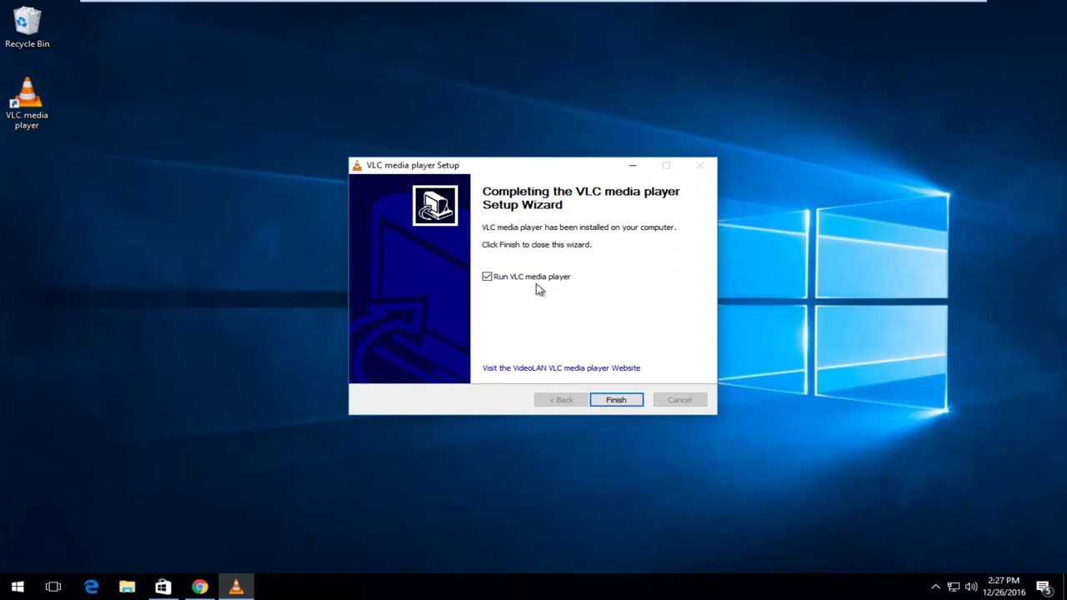
# Finish the setup with VLC launching and accept its privacy policy with metadata network access turned off
pyautogui.click(613, 401)
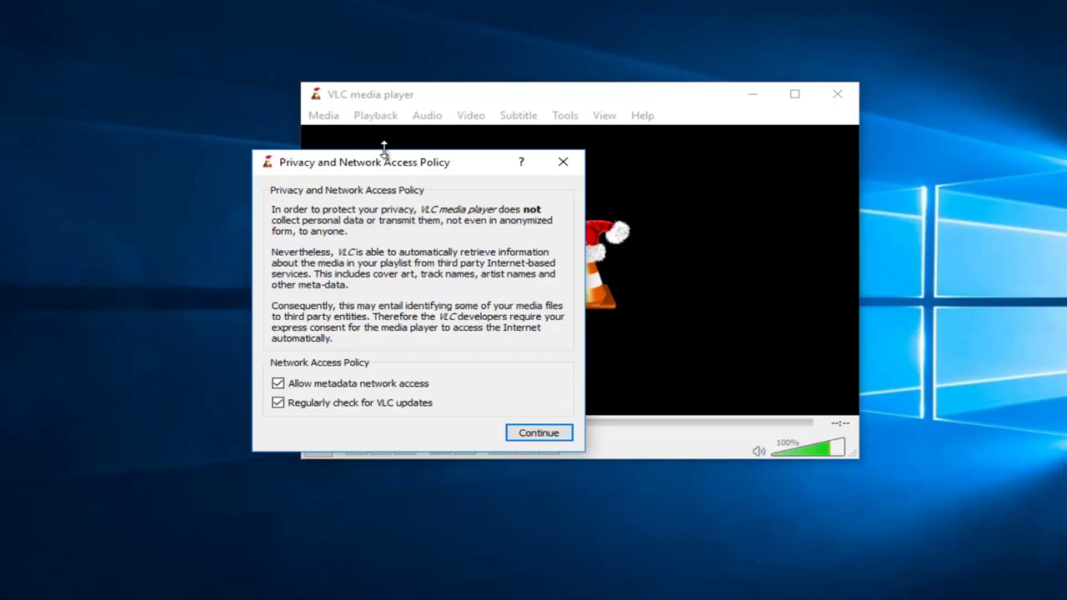
pyautogui.moveTo(387, 166); pyautogui.dragTo(459, 138)
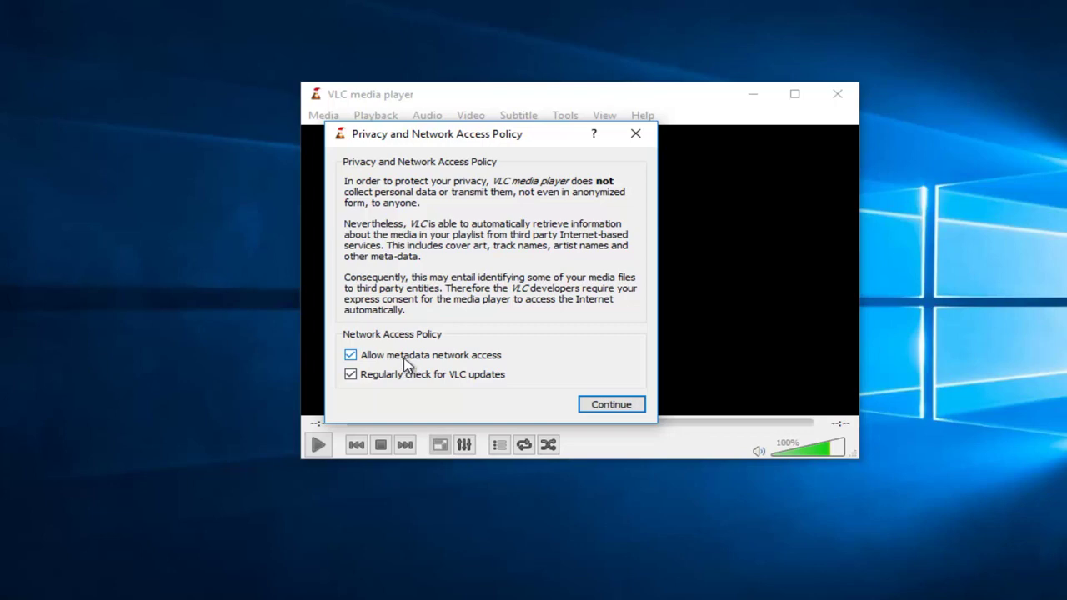
pyautogui.click(350, 356)
pyautogui.click(599, 406)
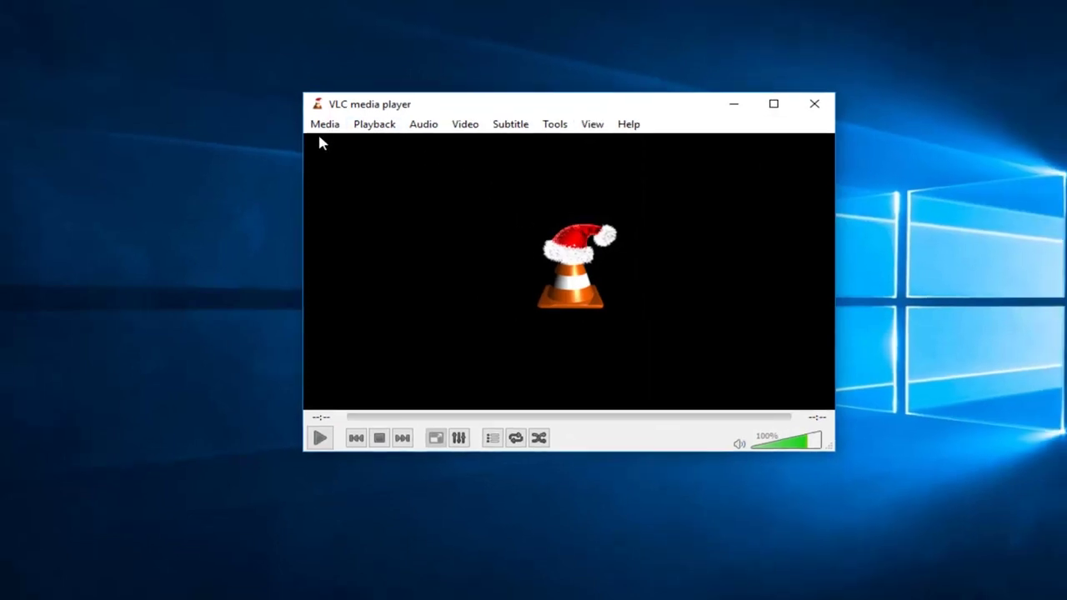
pyautogui.click(706, 137)
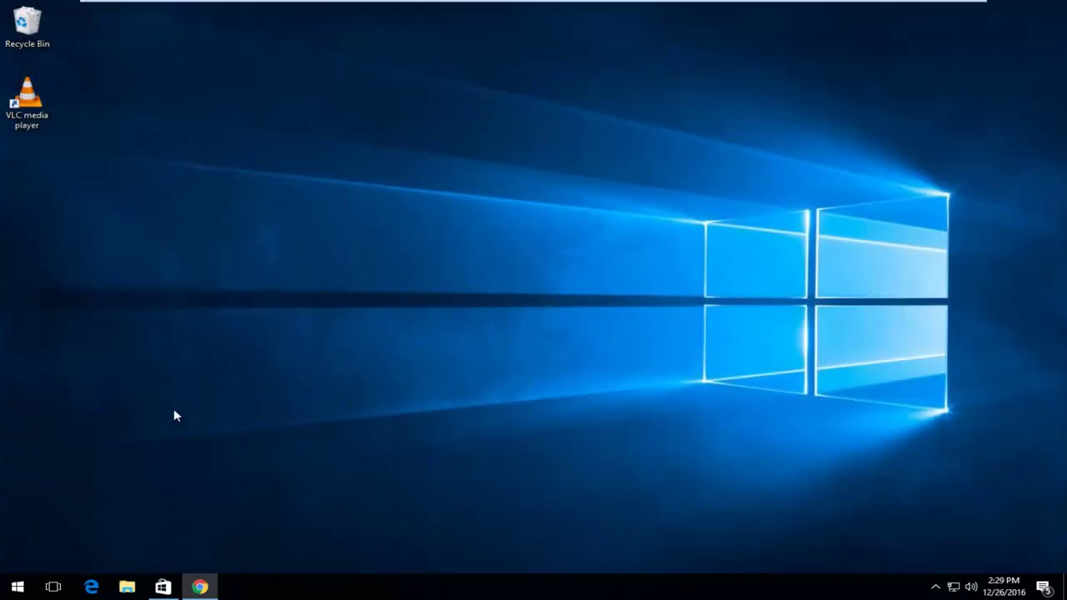
# Search Windows for "default programs" and open the Default Programs settings
pyautogui.click(17, 587)
pyautogui.write('d')
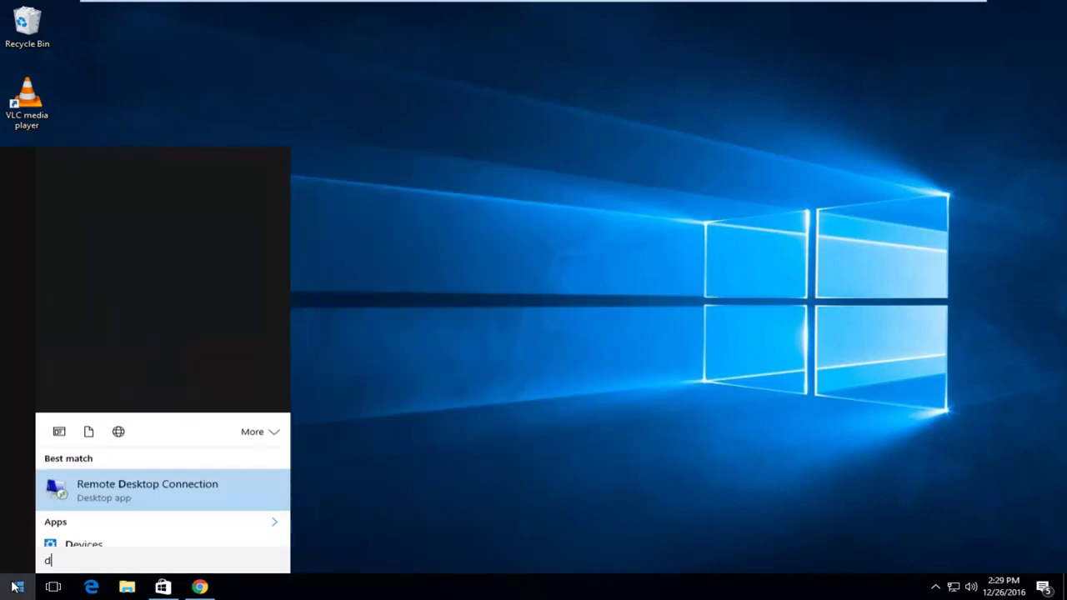
pyautogui.write('efault peof')
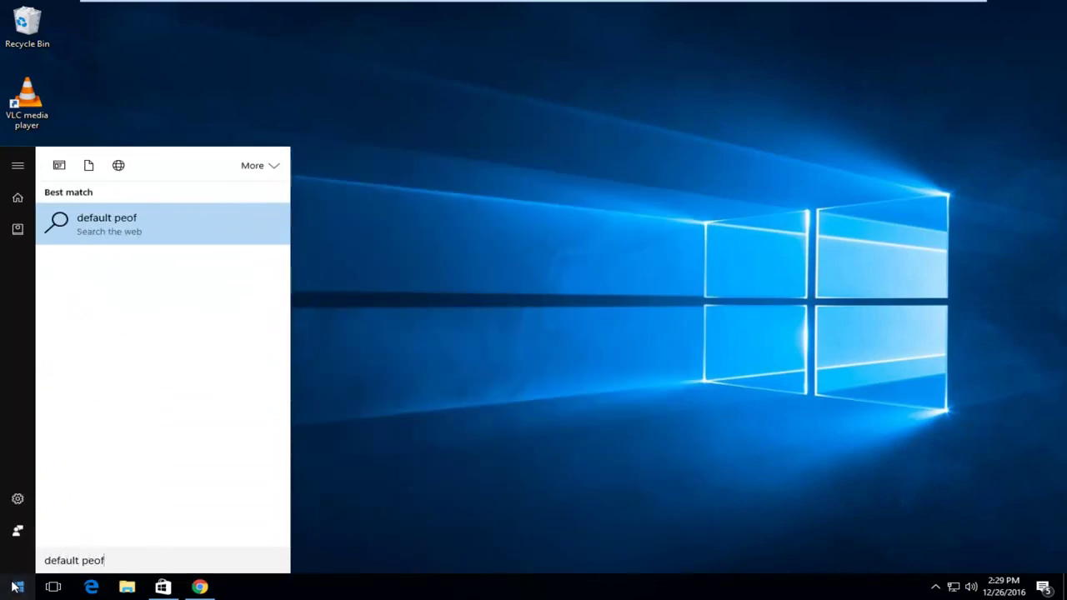
pyautogui.press('BackSpace')
pyautogui.press('BackSpace')
pyautogui.press('BackSpace')
pyautogui.write('rograms')
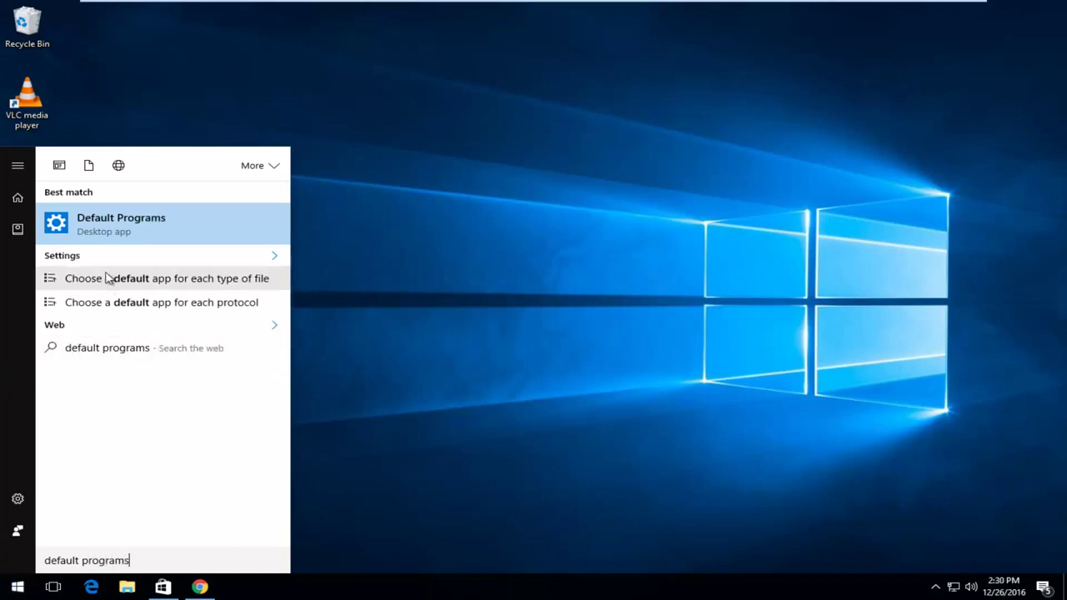
pyautogui.click(103, 223)
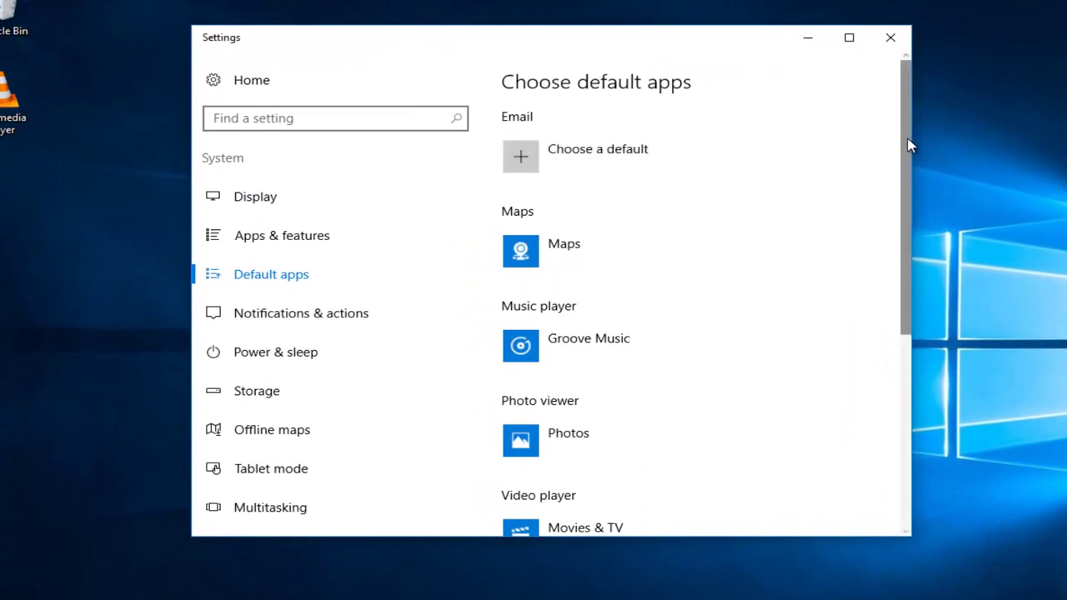
# Change the default video player to VLC media player and close the Settings window
pyautogui.scroll(-1, 905, 150)
pyautogui.moveTo(904, 161); pyautogui.dragTo(845, 261)
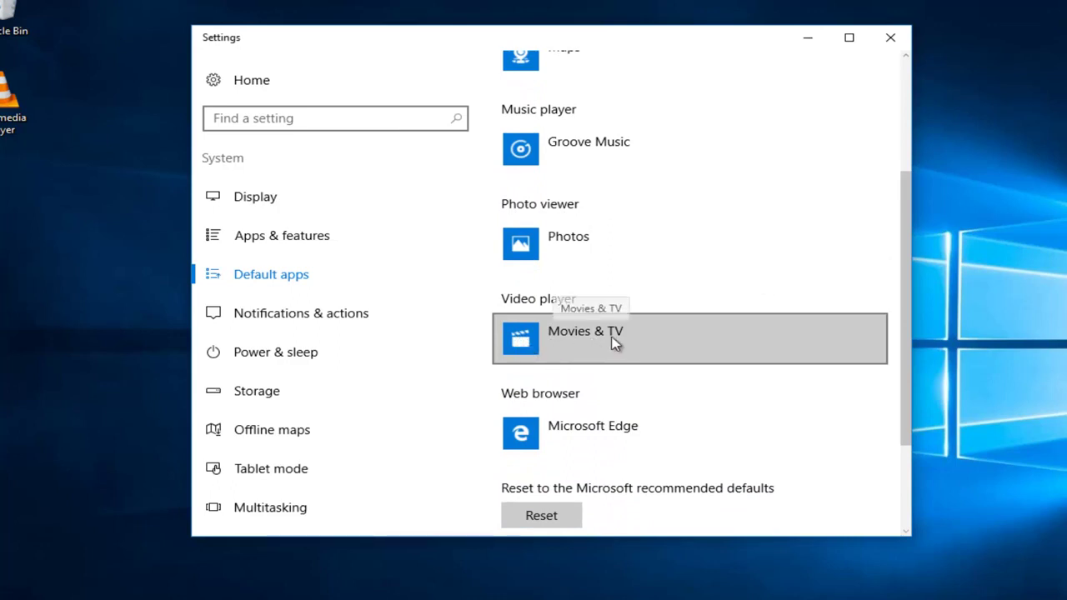
pyautogui.click(561, 334)
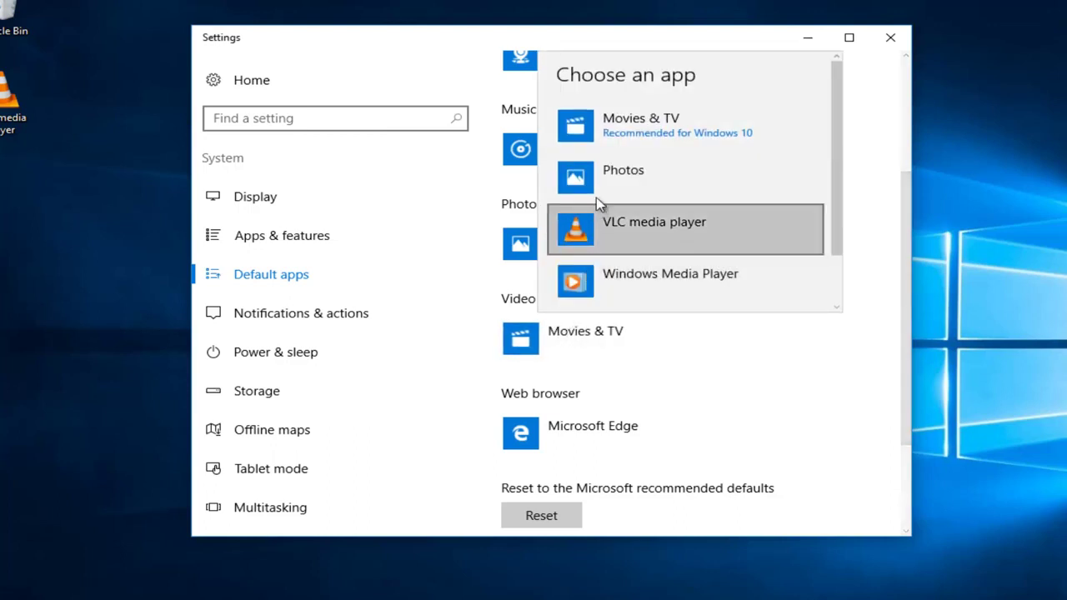
pyautogui.click(622, 233)
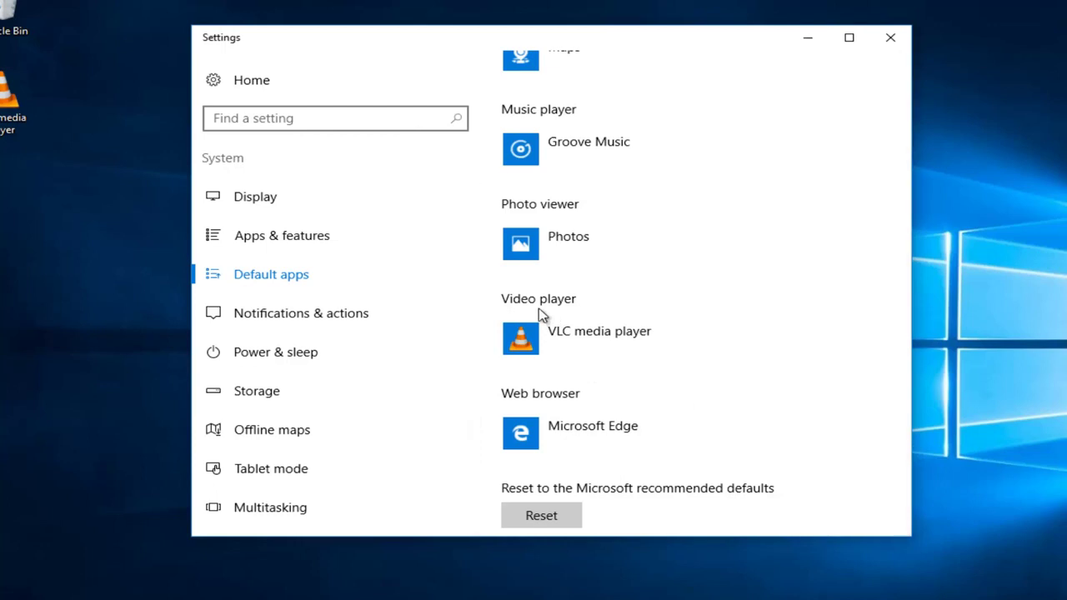
pyautogui.scroll(5, 617, 315)
pyautogui.scroll(-5, 592, 330)
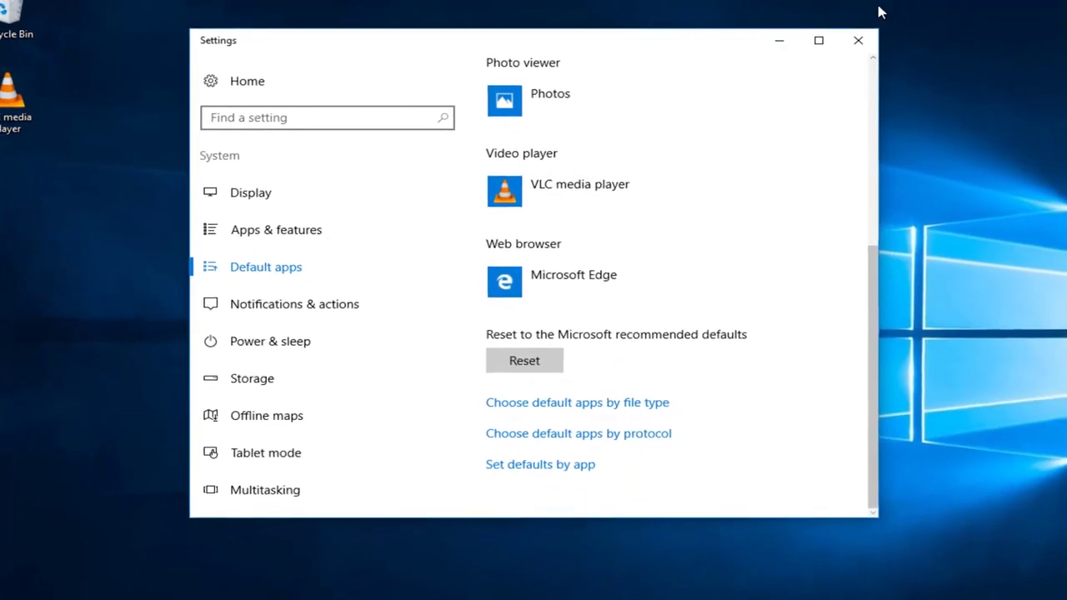
pyautogui.click(829, 46)
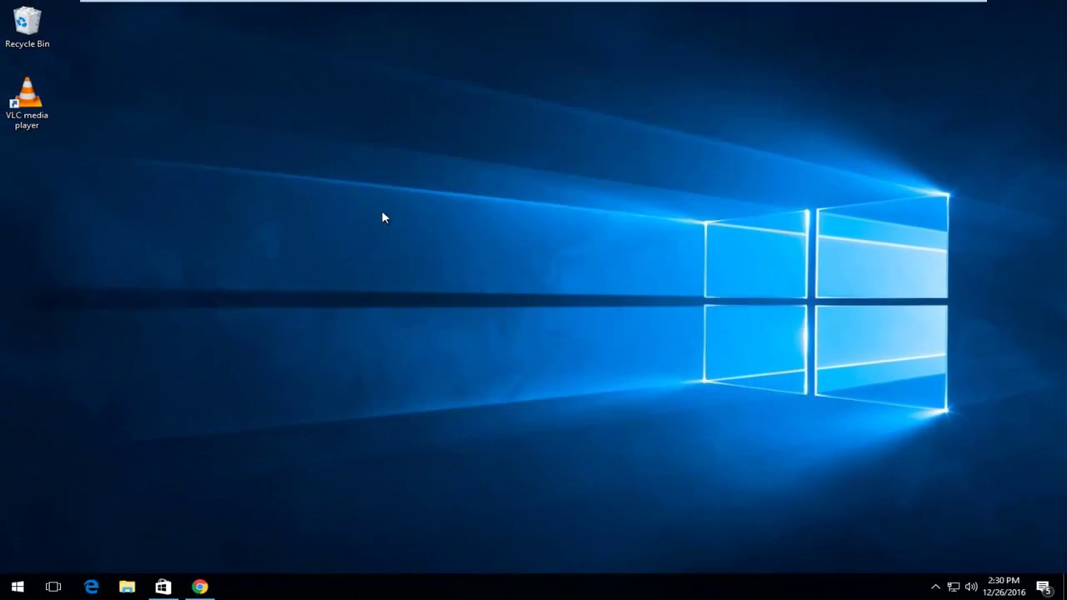